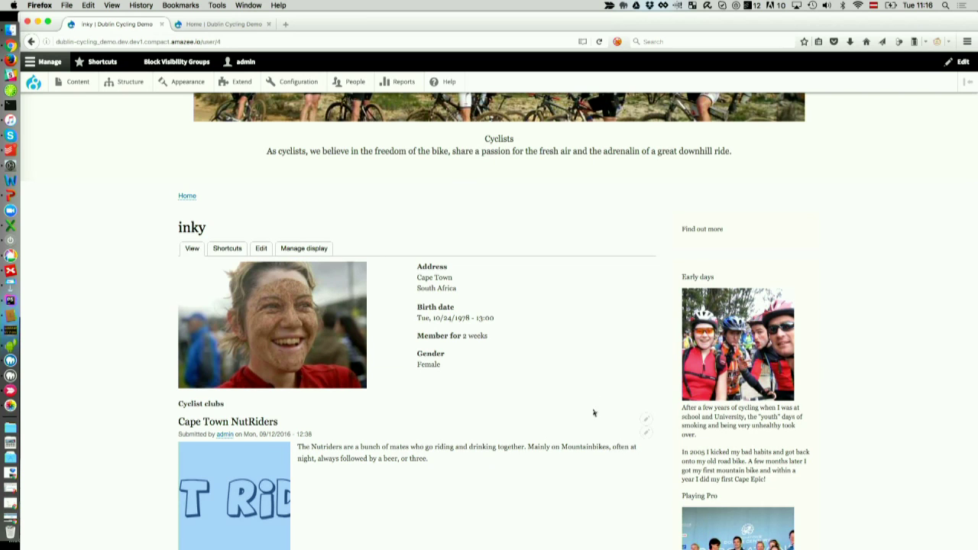
# Step: Open the display management page from the cyclist's user profile and examine how the fields are assigned to regions
pyautogui.scroll(-1, 593, 393)
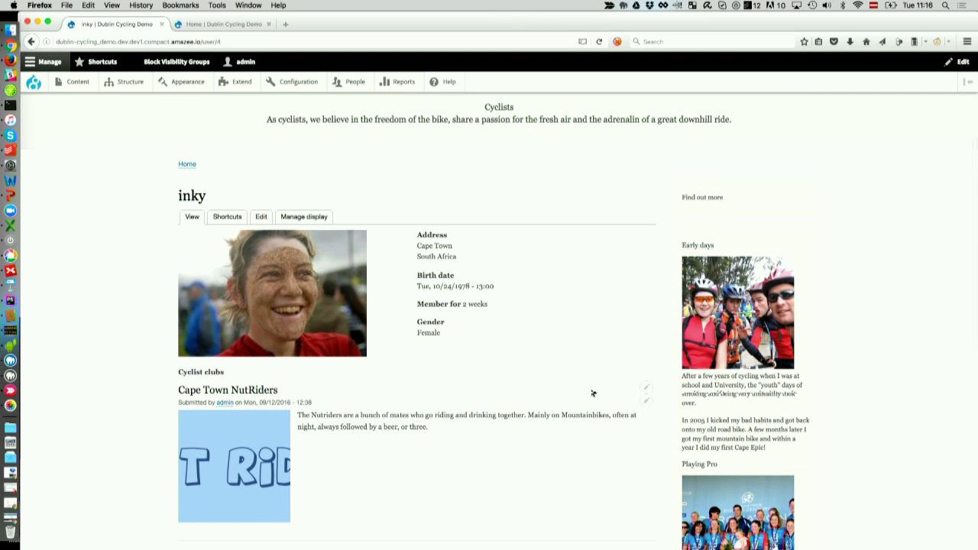
pyautogui.click(302, 219)
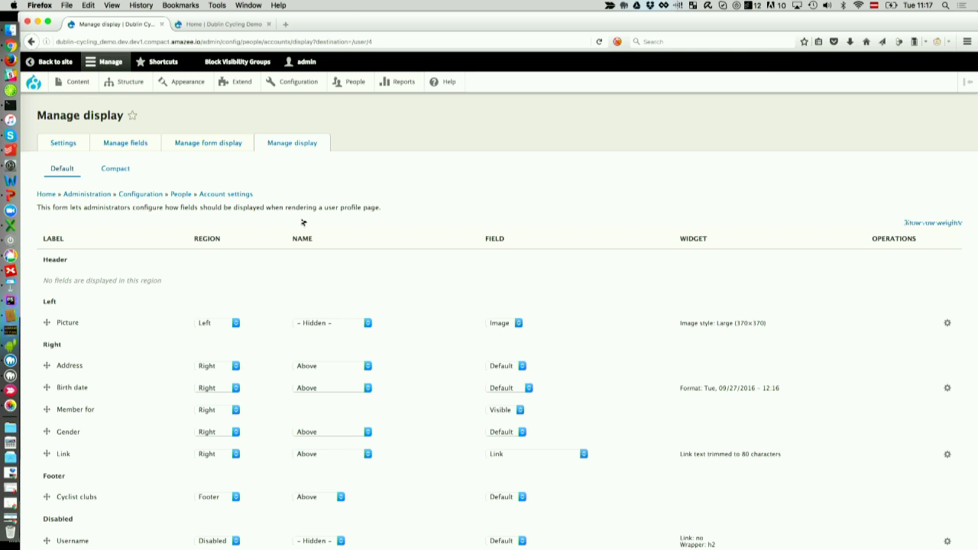
pyautogui.scroll(-10, 378, 265)
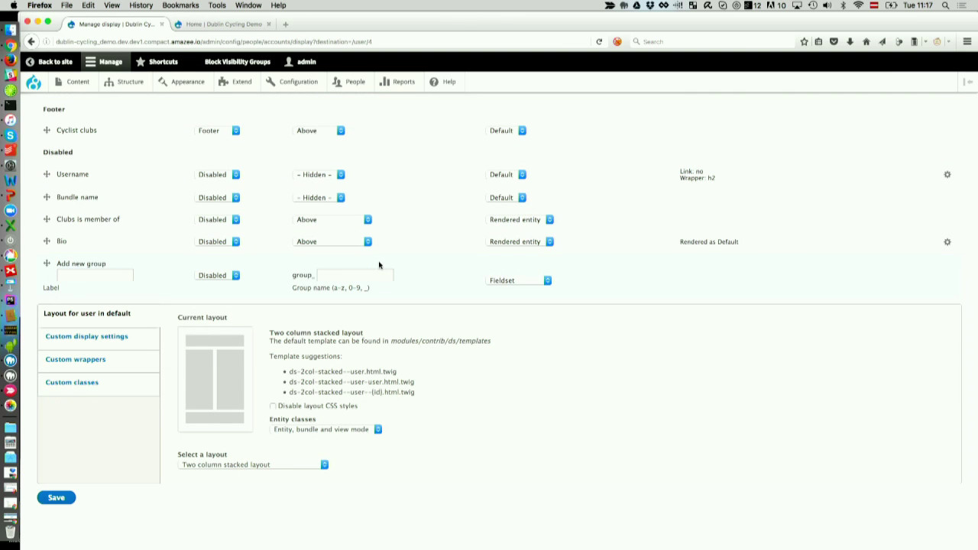
# Step: Examine the layouts available for the default user display, keep the current layout, and review the field regions again
pyautogui.click(221, 468)
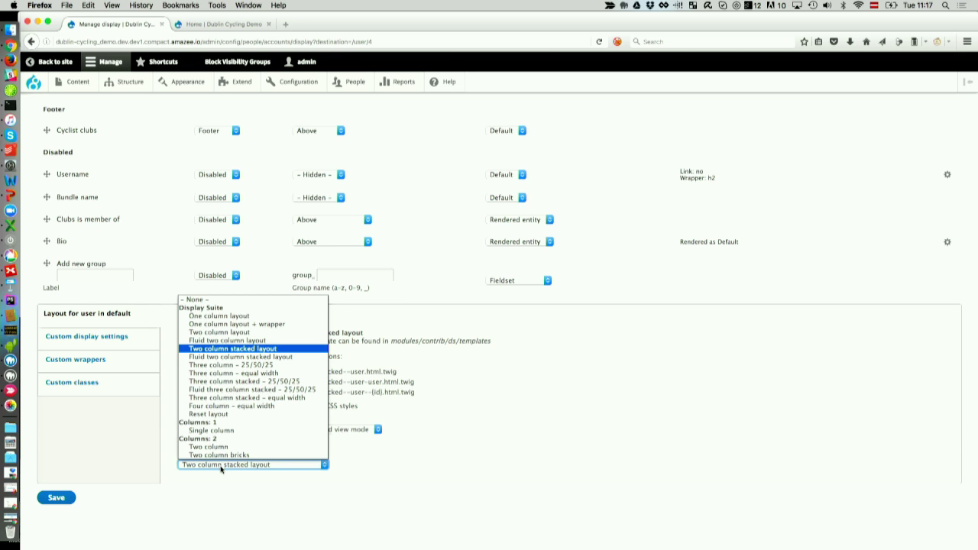
pyautogui.click(436, 441)
pyautogui.scroll(5, 438, 299)
pyautogui.scroll(-1, 439, 299)
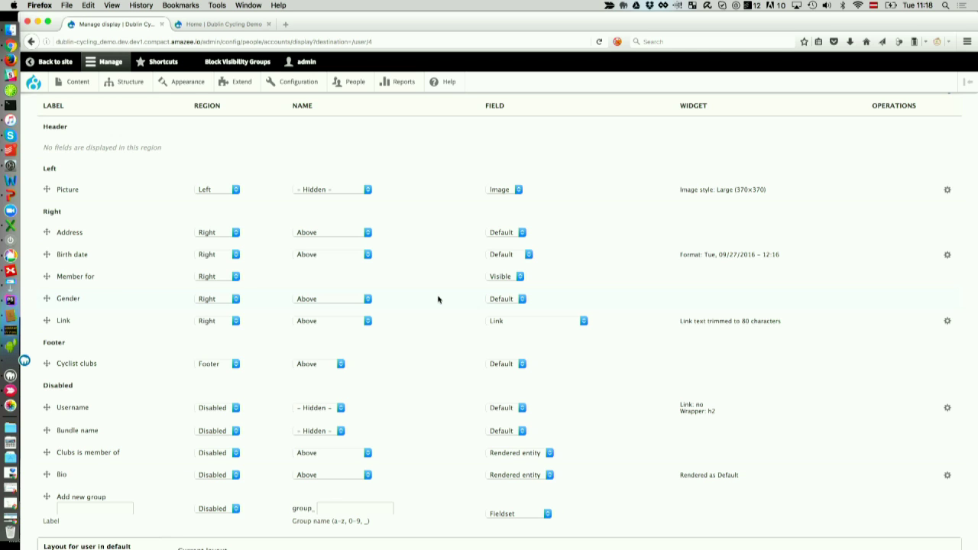
# Step: Open the list of custom Display Suite fields to view the Cyclist clubs block field
pyautogui.moveTo(114, 91)
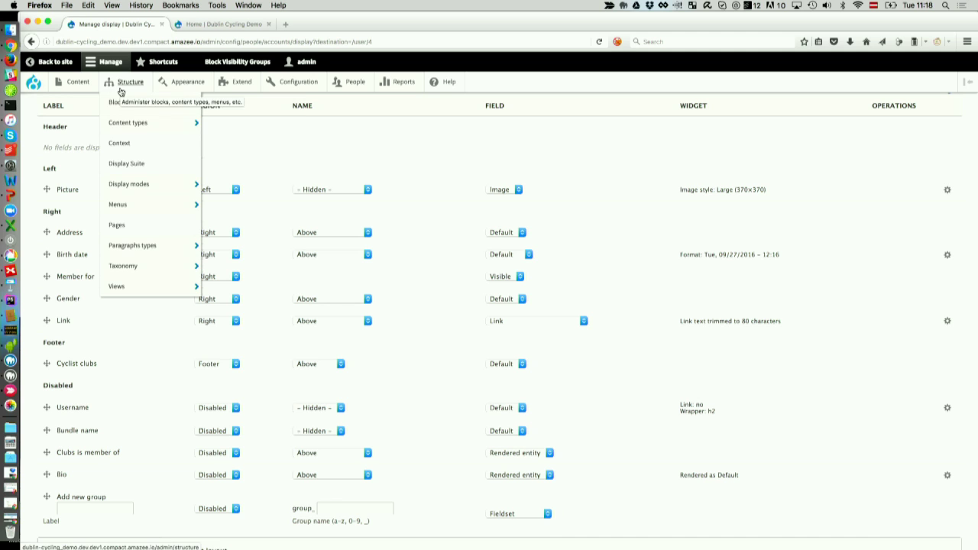
pyautogui.click(127, 164)
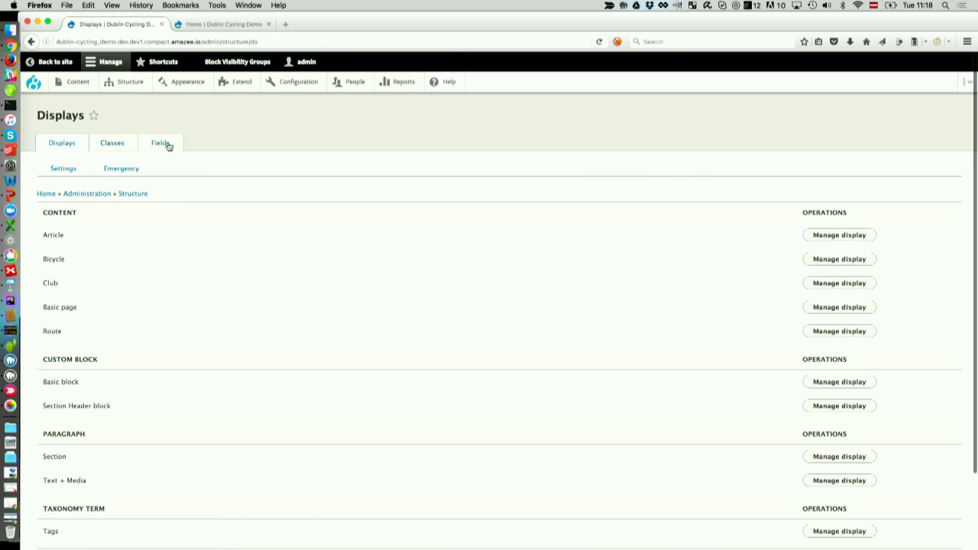
pyautogui.click(162, 143)
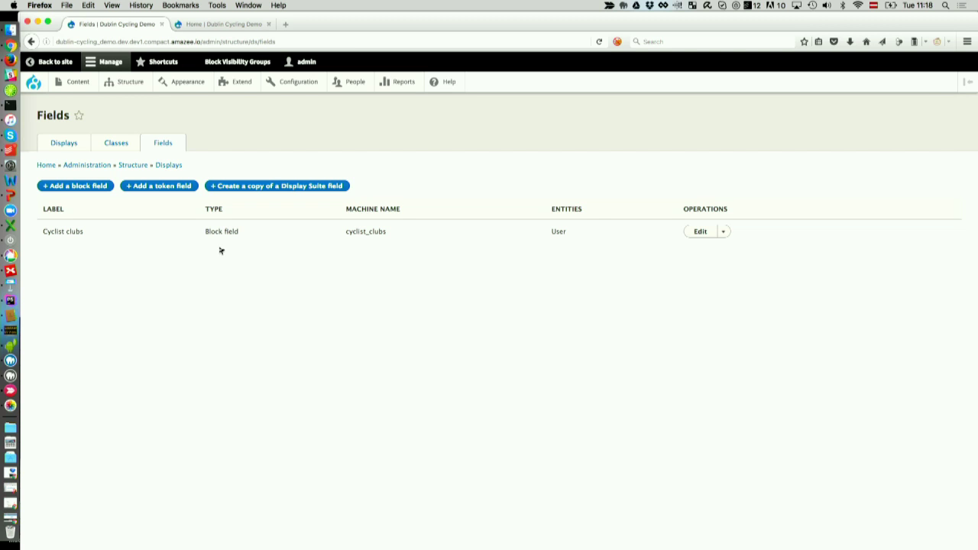
# Step: Return to the cyclist's user profile and examine the Cyclist clubs section below the picture
pyautogui.click(31, 41)
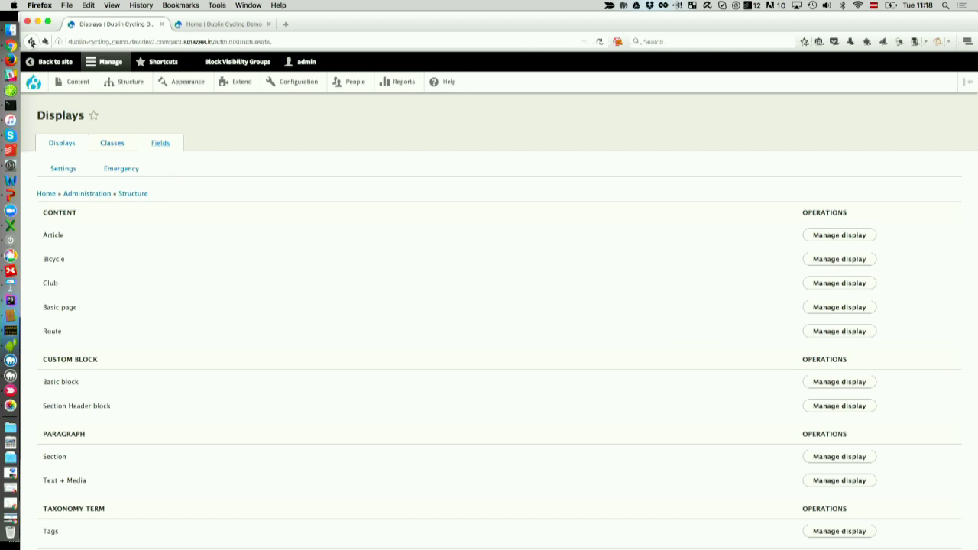
pyautogui.click(31, 41)
pyautogui.click(31, 42)
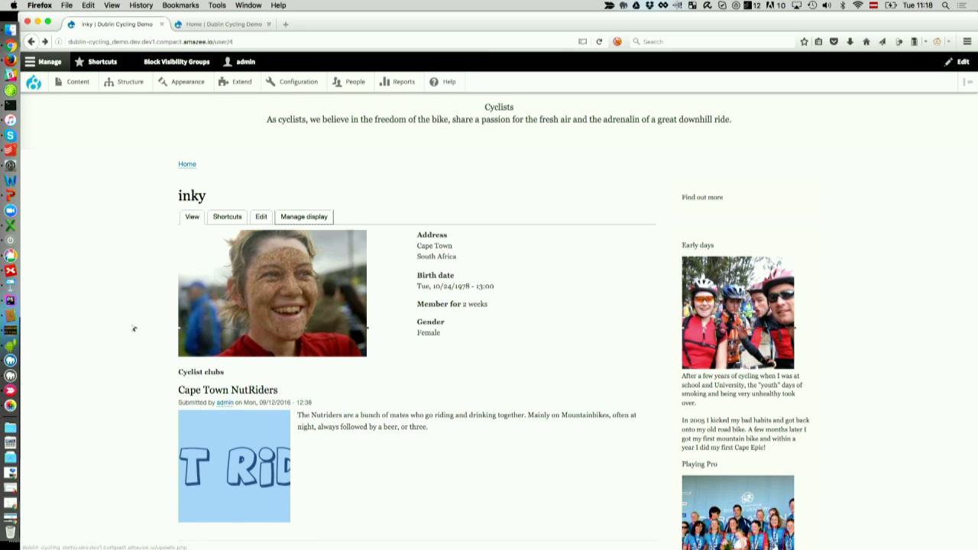
pyautogui.scroll(-2, 122, 320)
pyautogui.moveTo(205, 325); pyautogui.dragTo(356, 432)
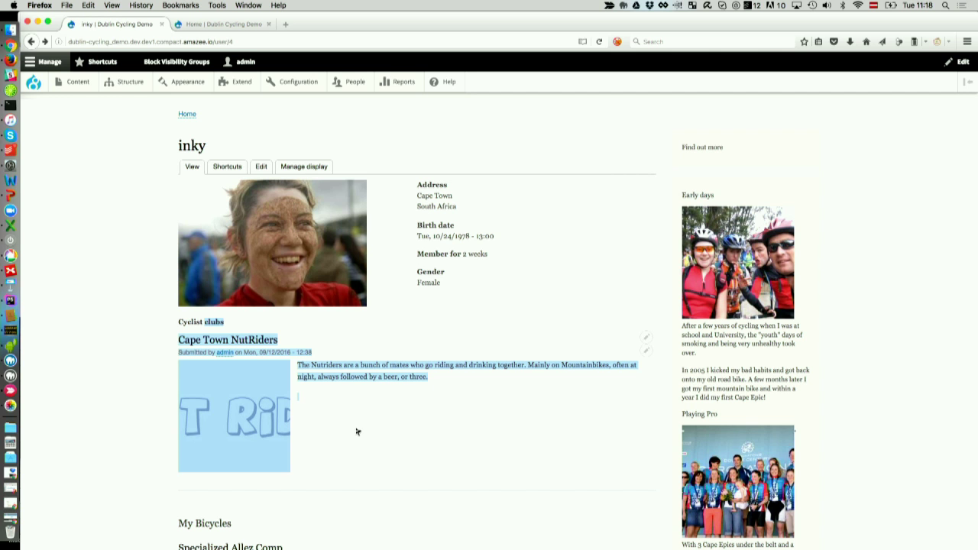
pyautogui.scroll(3, 356, 431)
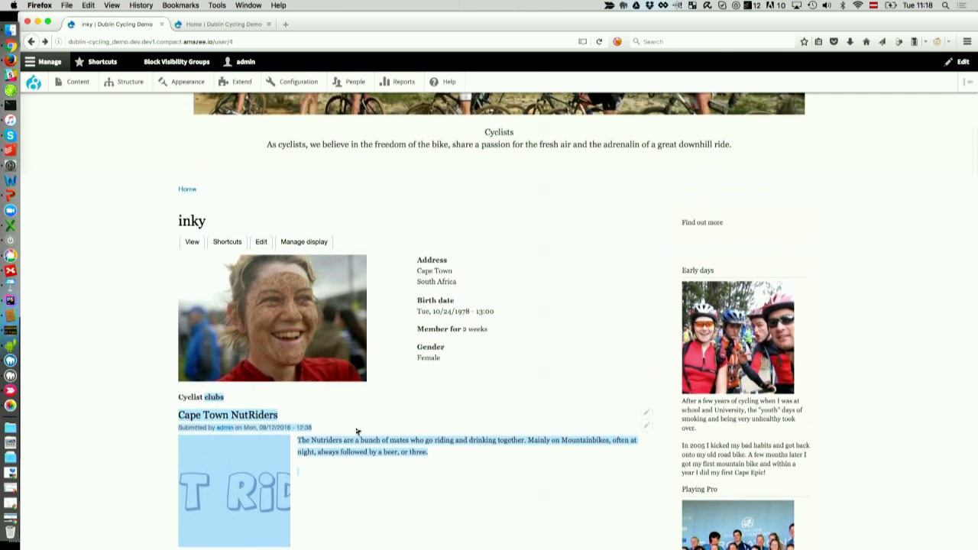
pyautogui.click(346, 440)
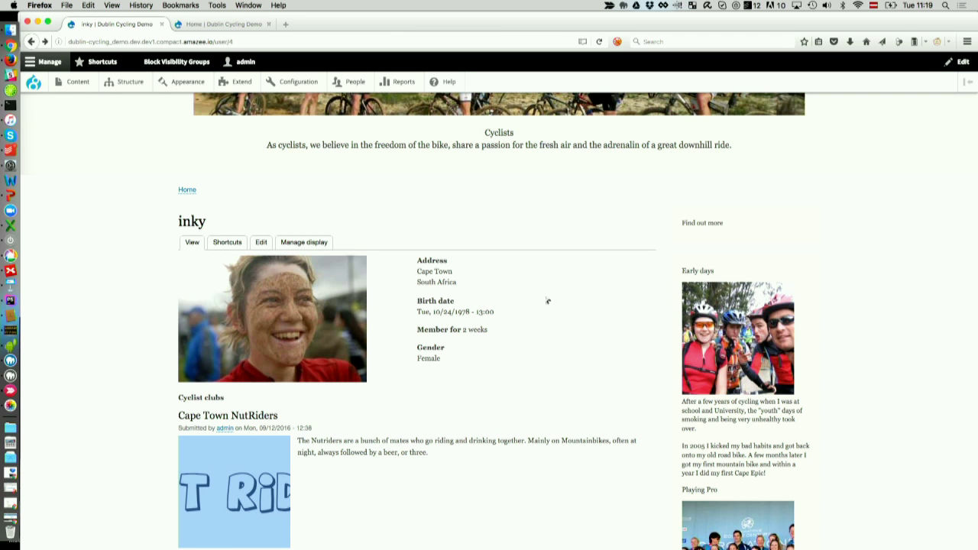
# Step: Open the User Display context for editing and examine its request path condition and the blocks placed by its reaction
pyautogui.moveTo(127, 88)
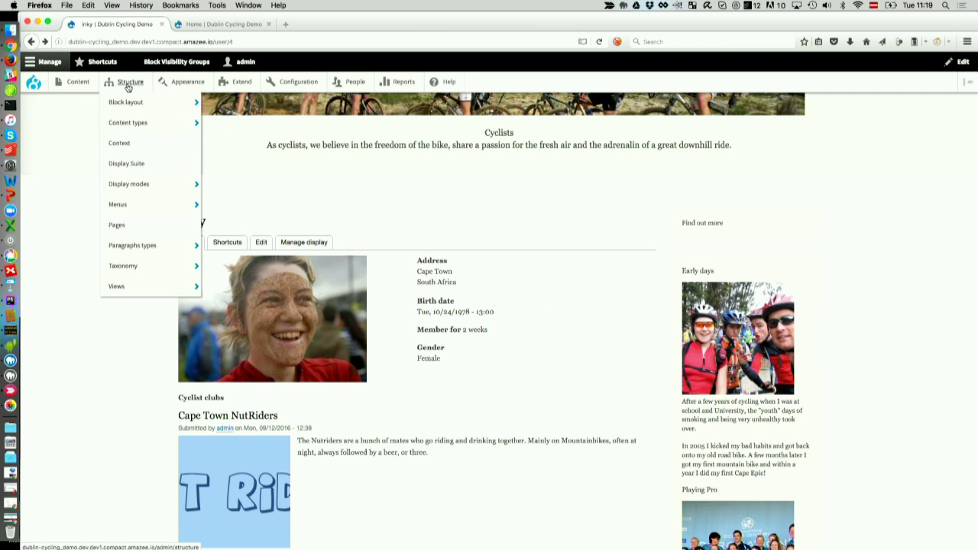
pyautogui.click(141, 147)
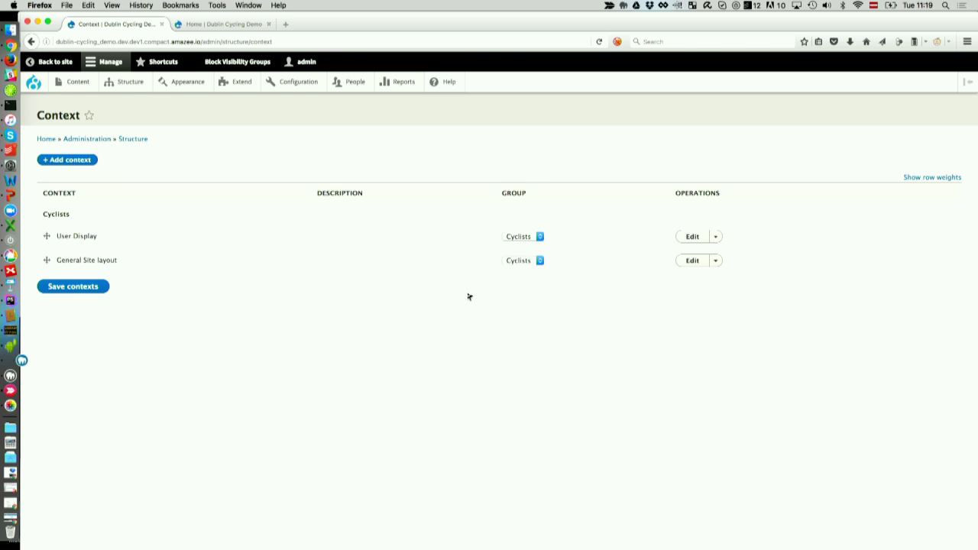
pyautogui.click(692, 238)
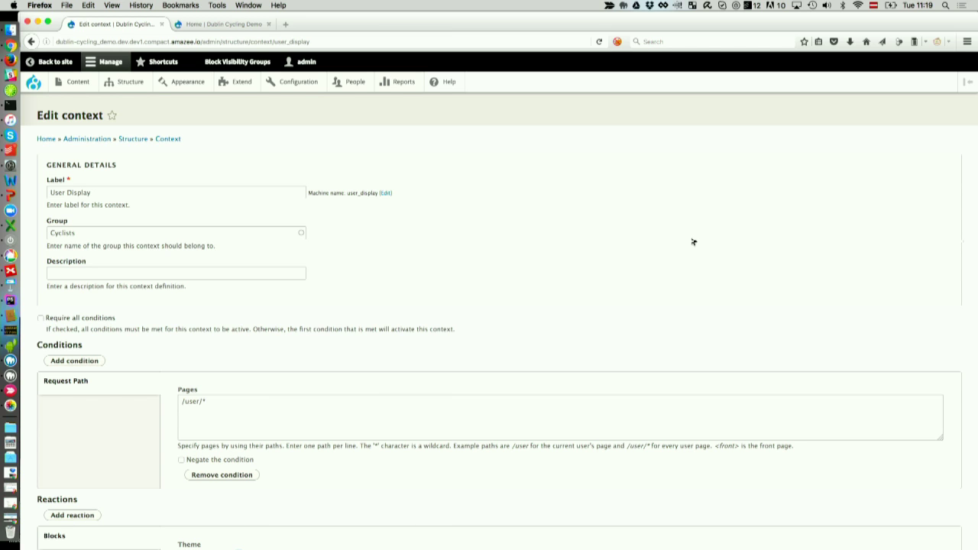
pyautogui.scroll(-1, 675, 226)
pyautogui.scroll(-2, 675, 226)
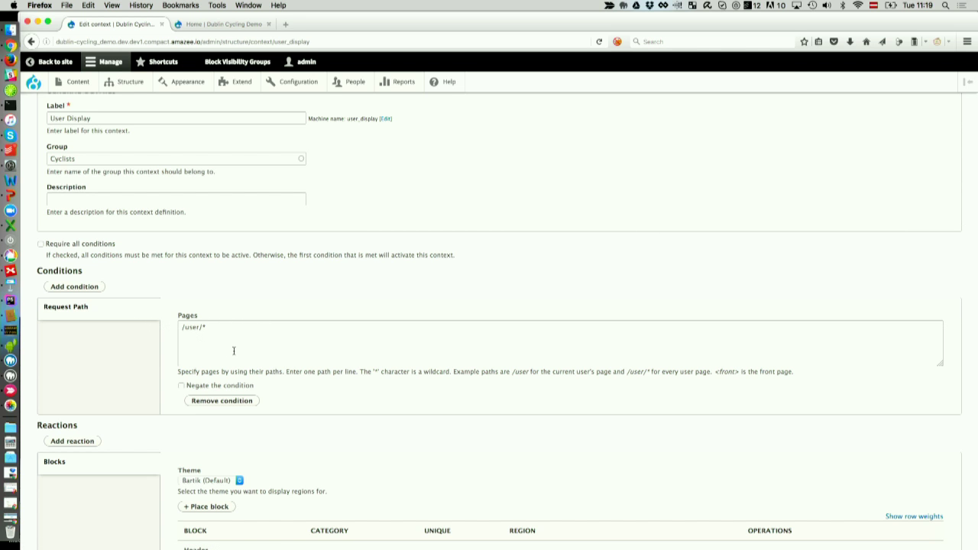
pyautogui.scroll(-8, 429, 432)
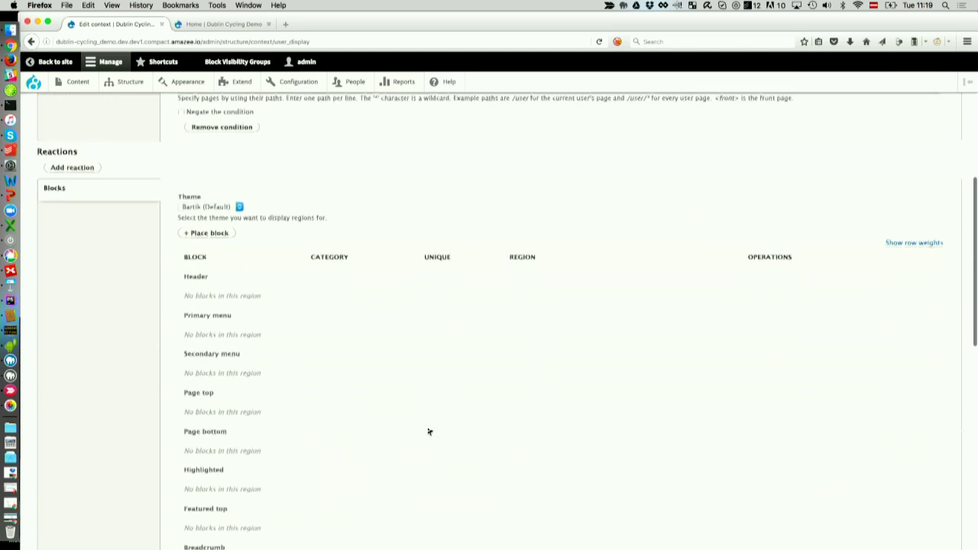
pyautogui.scroll(-2, 429, 432)
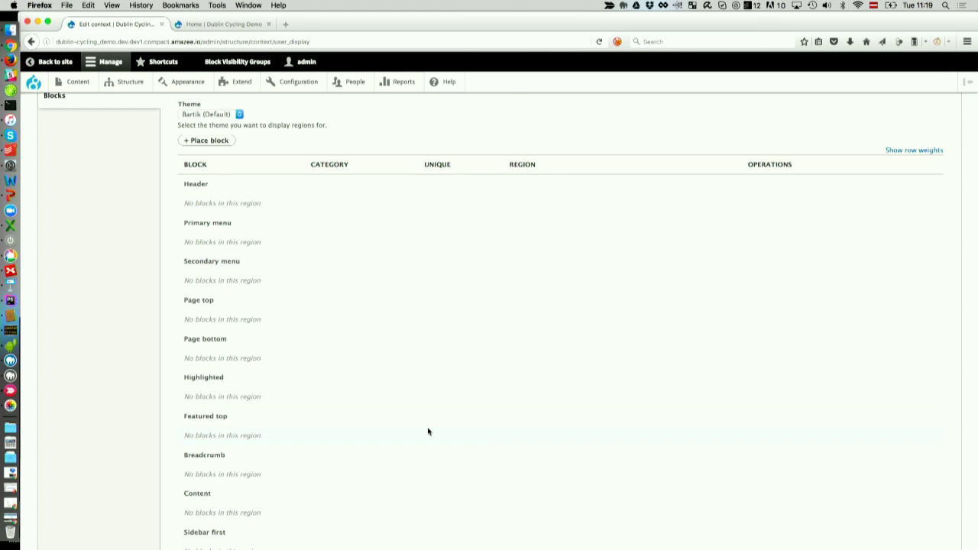
pyautogui.scroll(-10, 427, 431)
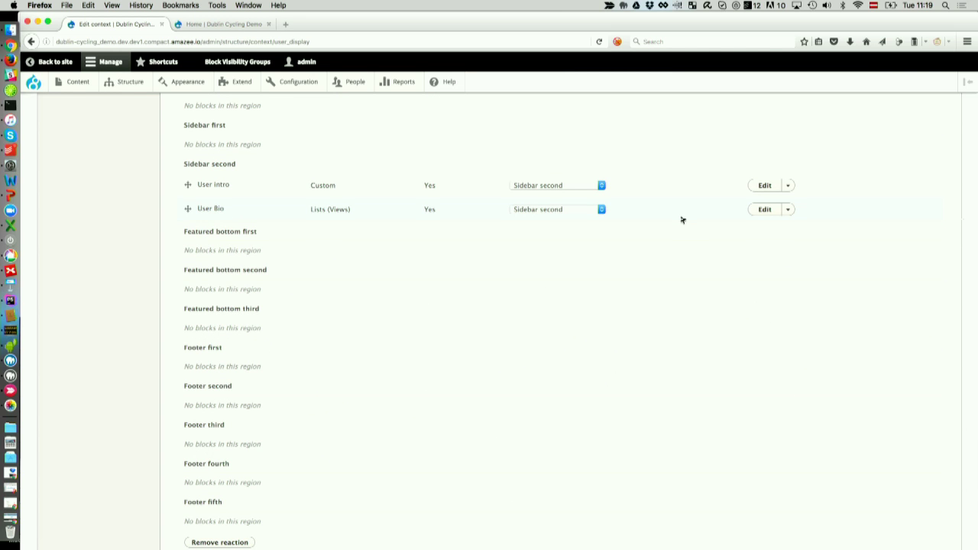
pyautogui.scroll(15, 682, 220)
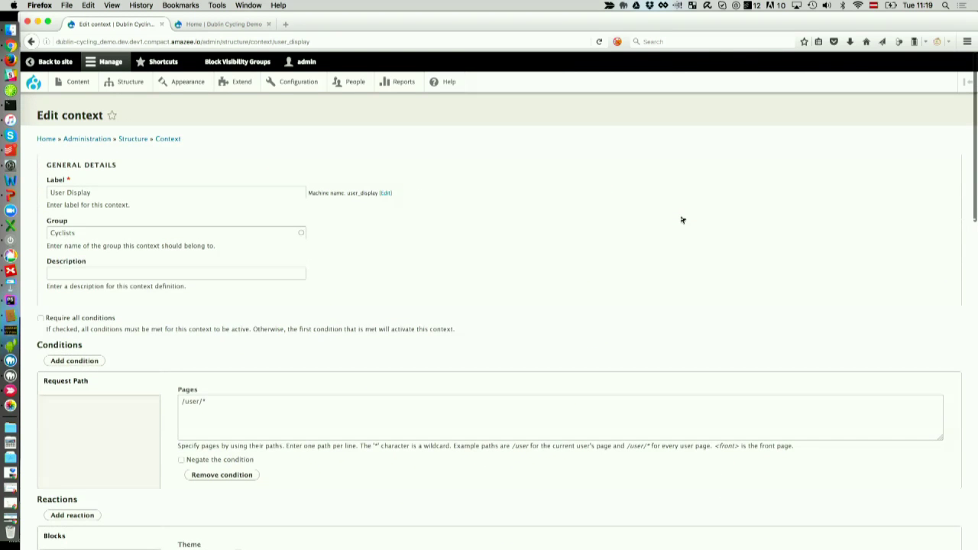
# Step: Go back to the context list, open the General Site layout context, and examine its block placements per region
pyautogui.click(165, 143)
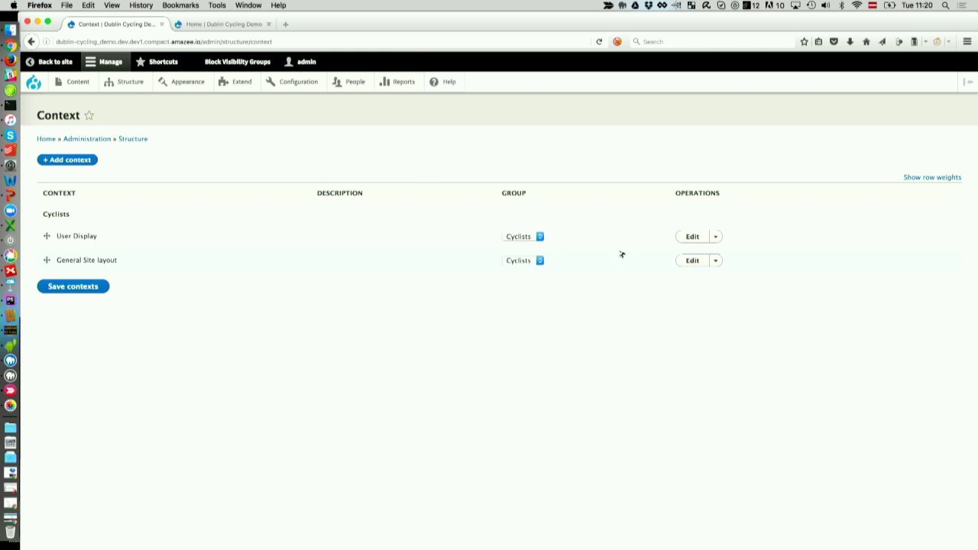
pyautogui.click(695, 266)
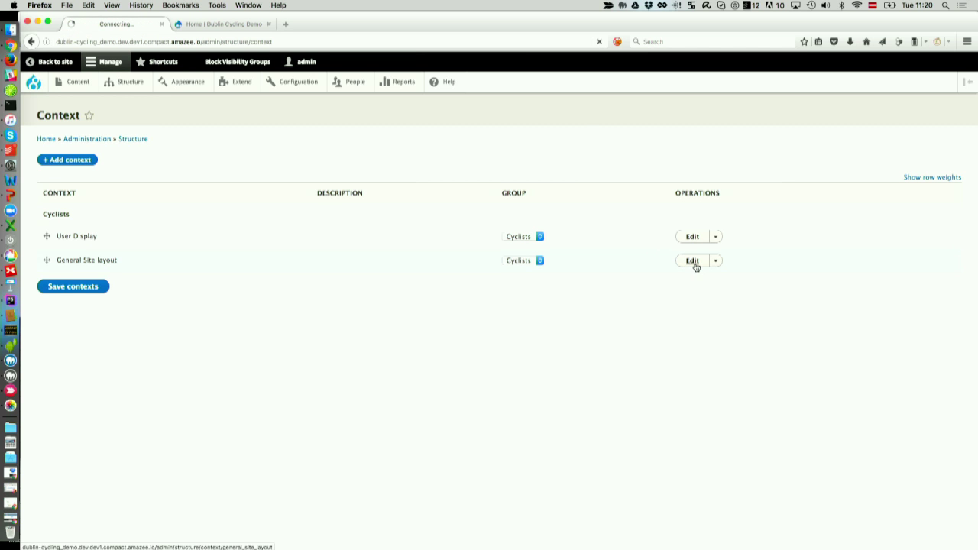
pyautogui.scroll(-10, 695, 266)
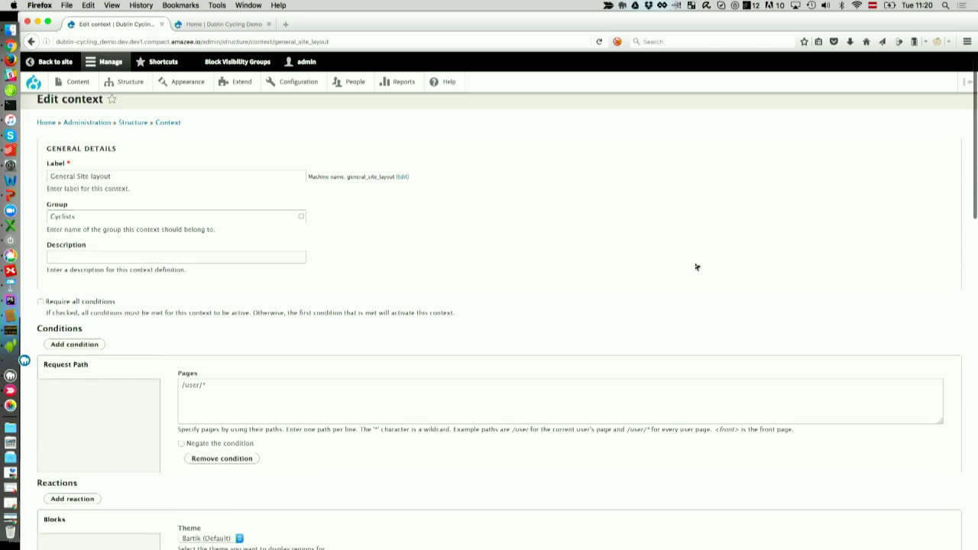
pyautogui.scroll(-5, 696, 267)
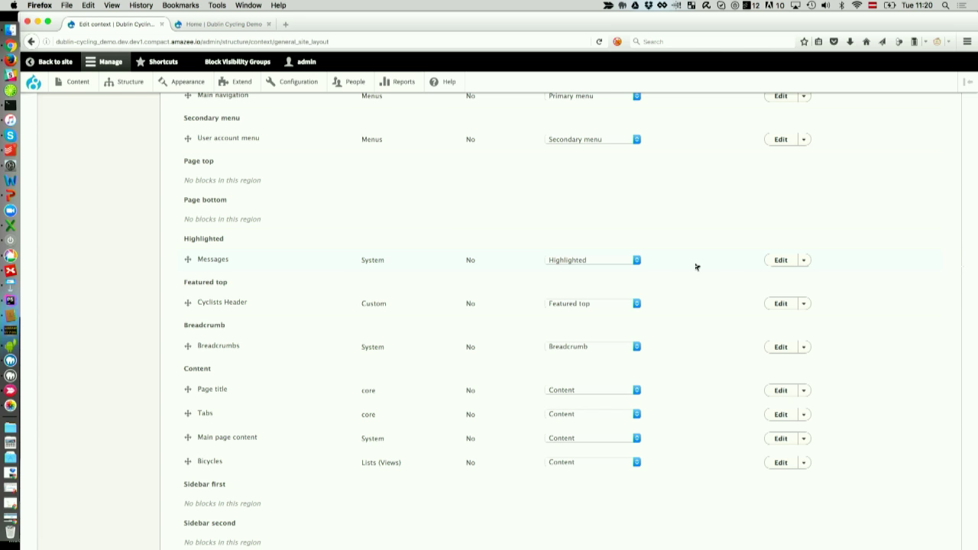
# Step: Switch to the slide presentation and advance from the Display suite slide to the Context slide
pyautogui.press('super+Tab')
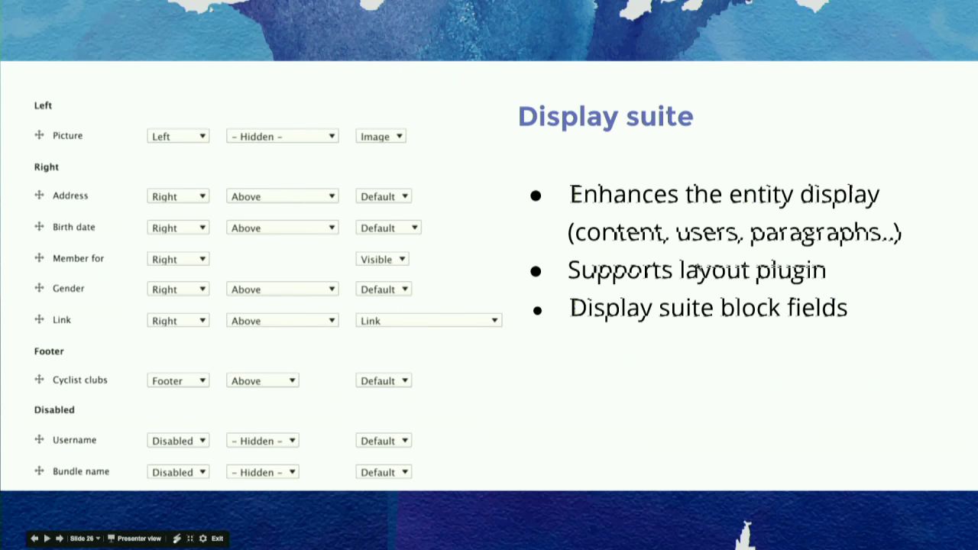
pyautogui.press('Right')
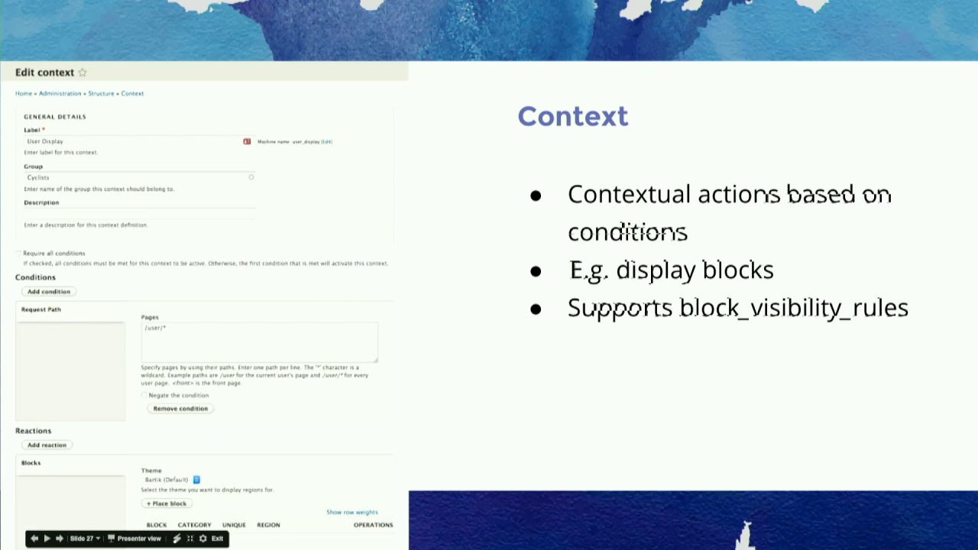